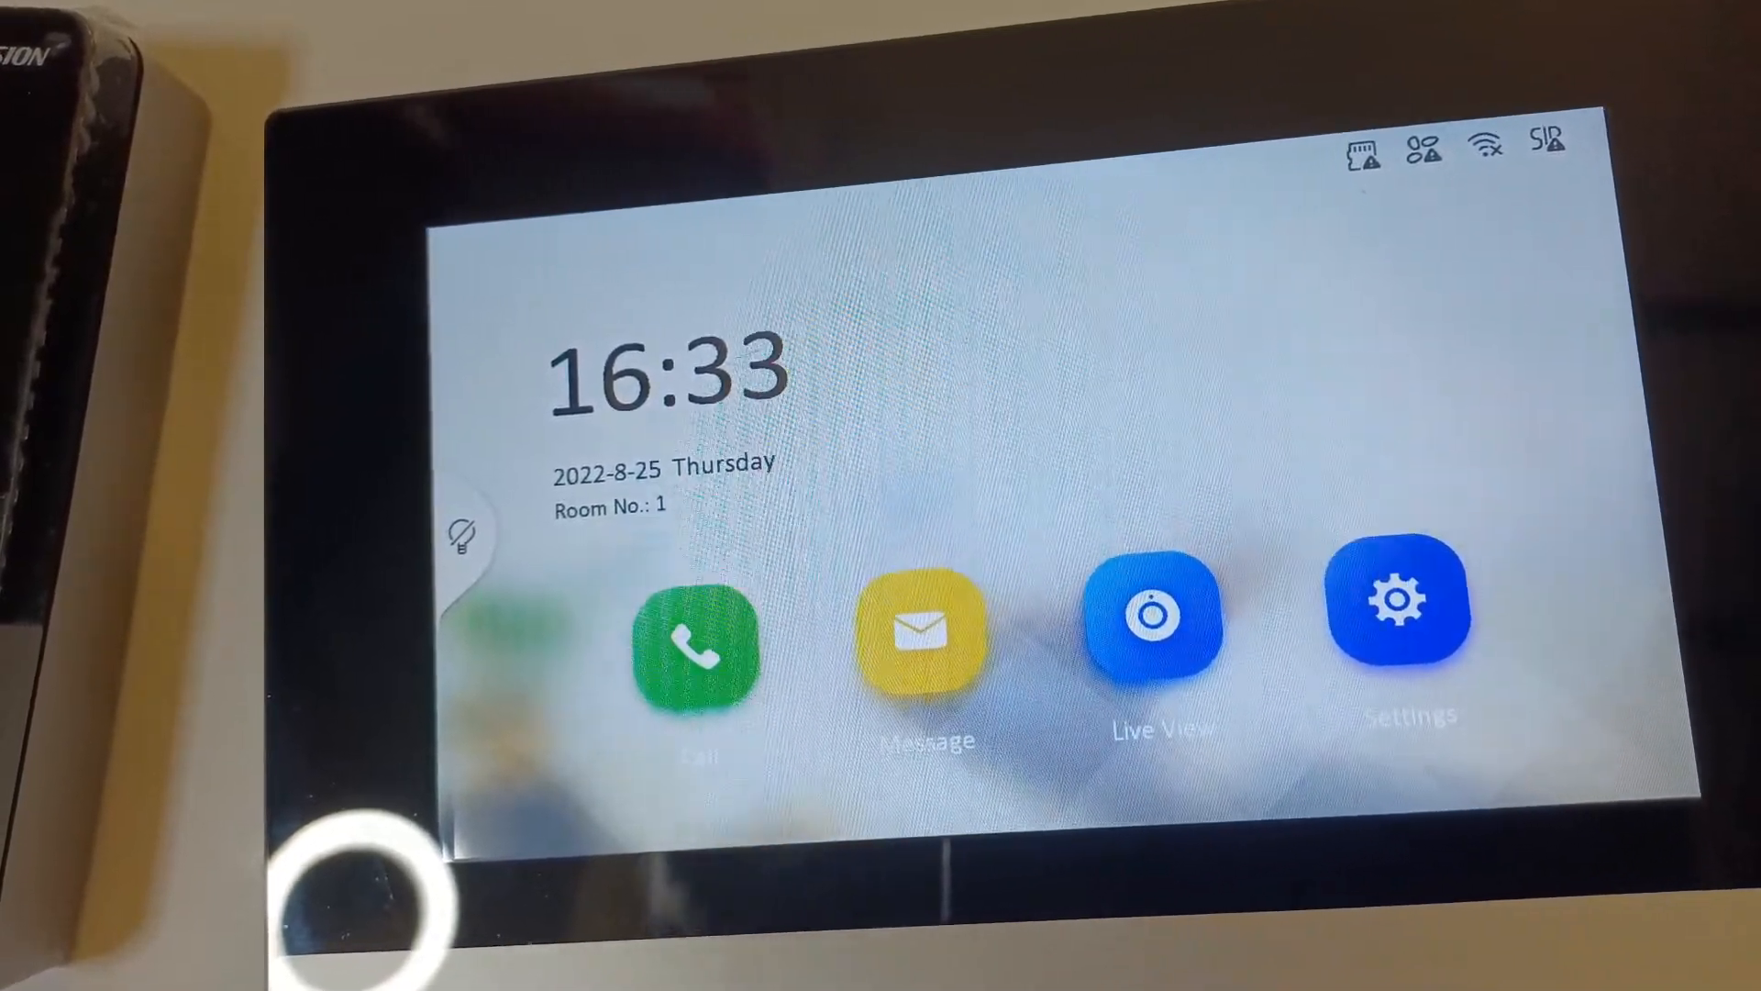
# - From the general settings, set the intercom date format to DD-MM-YYYY
pyautogui.click(1399, 602)
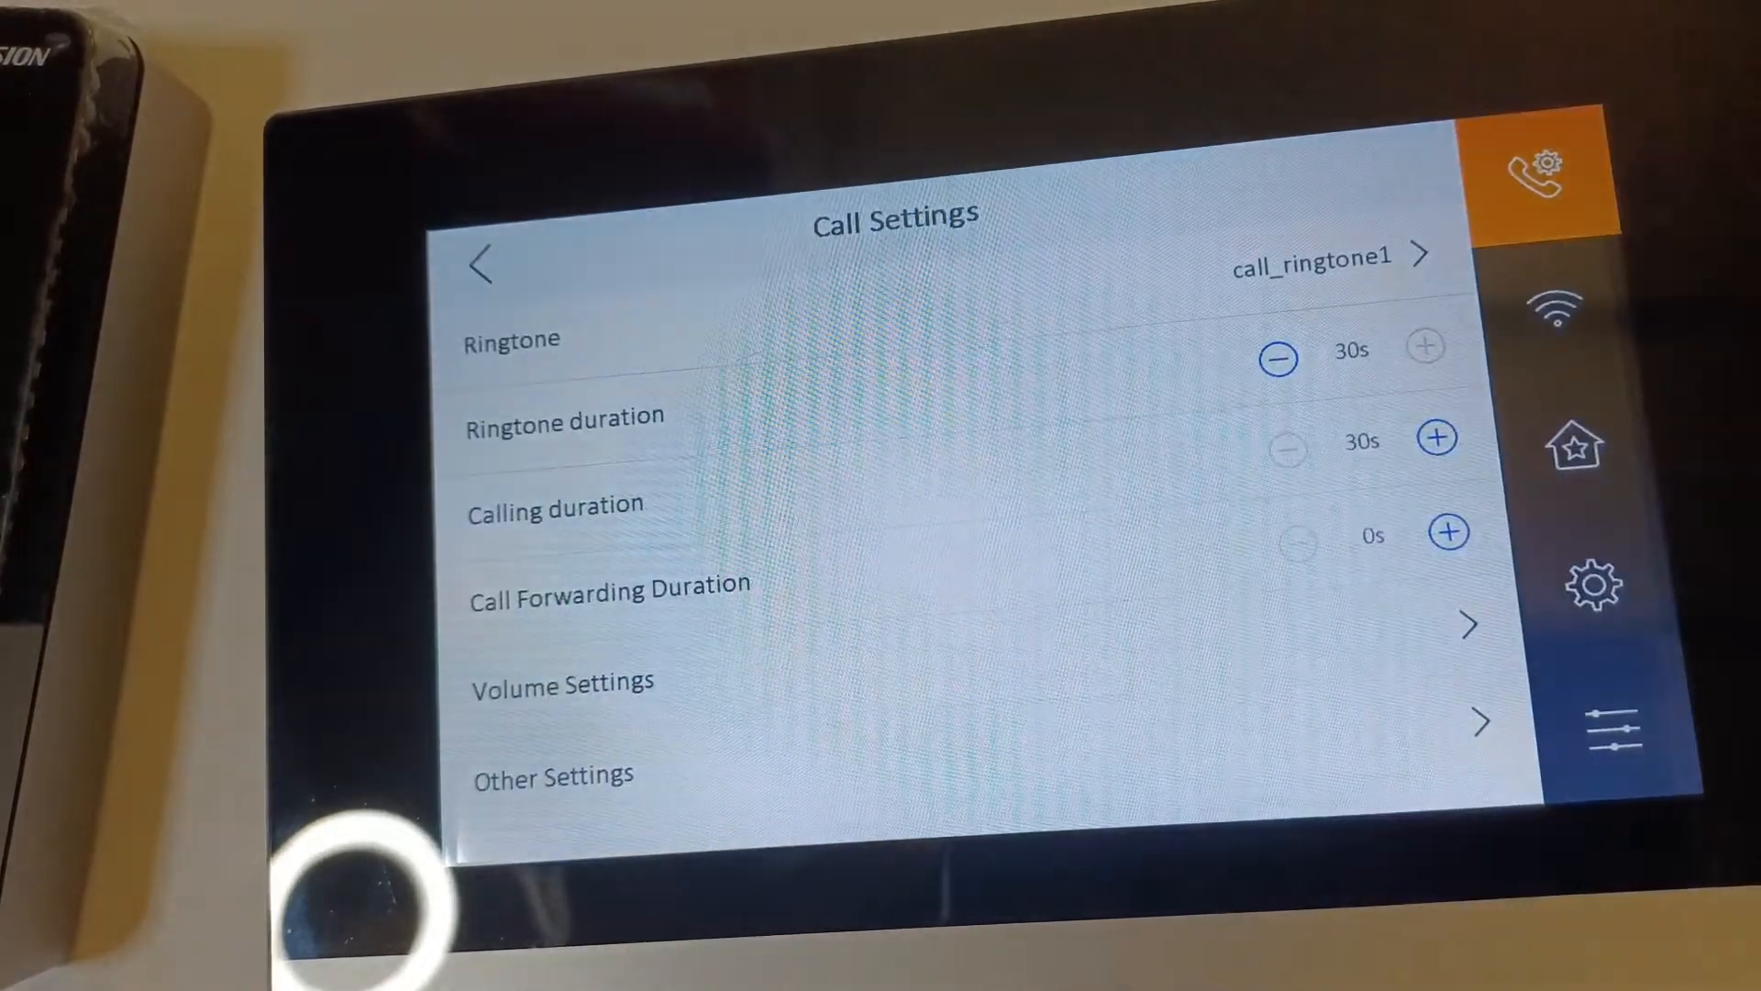
pyautogui.click(1594, 585)
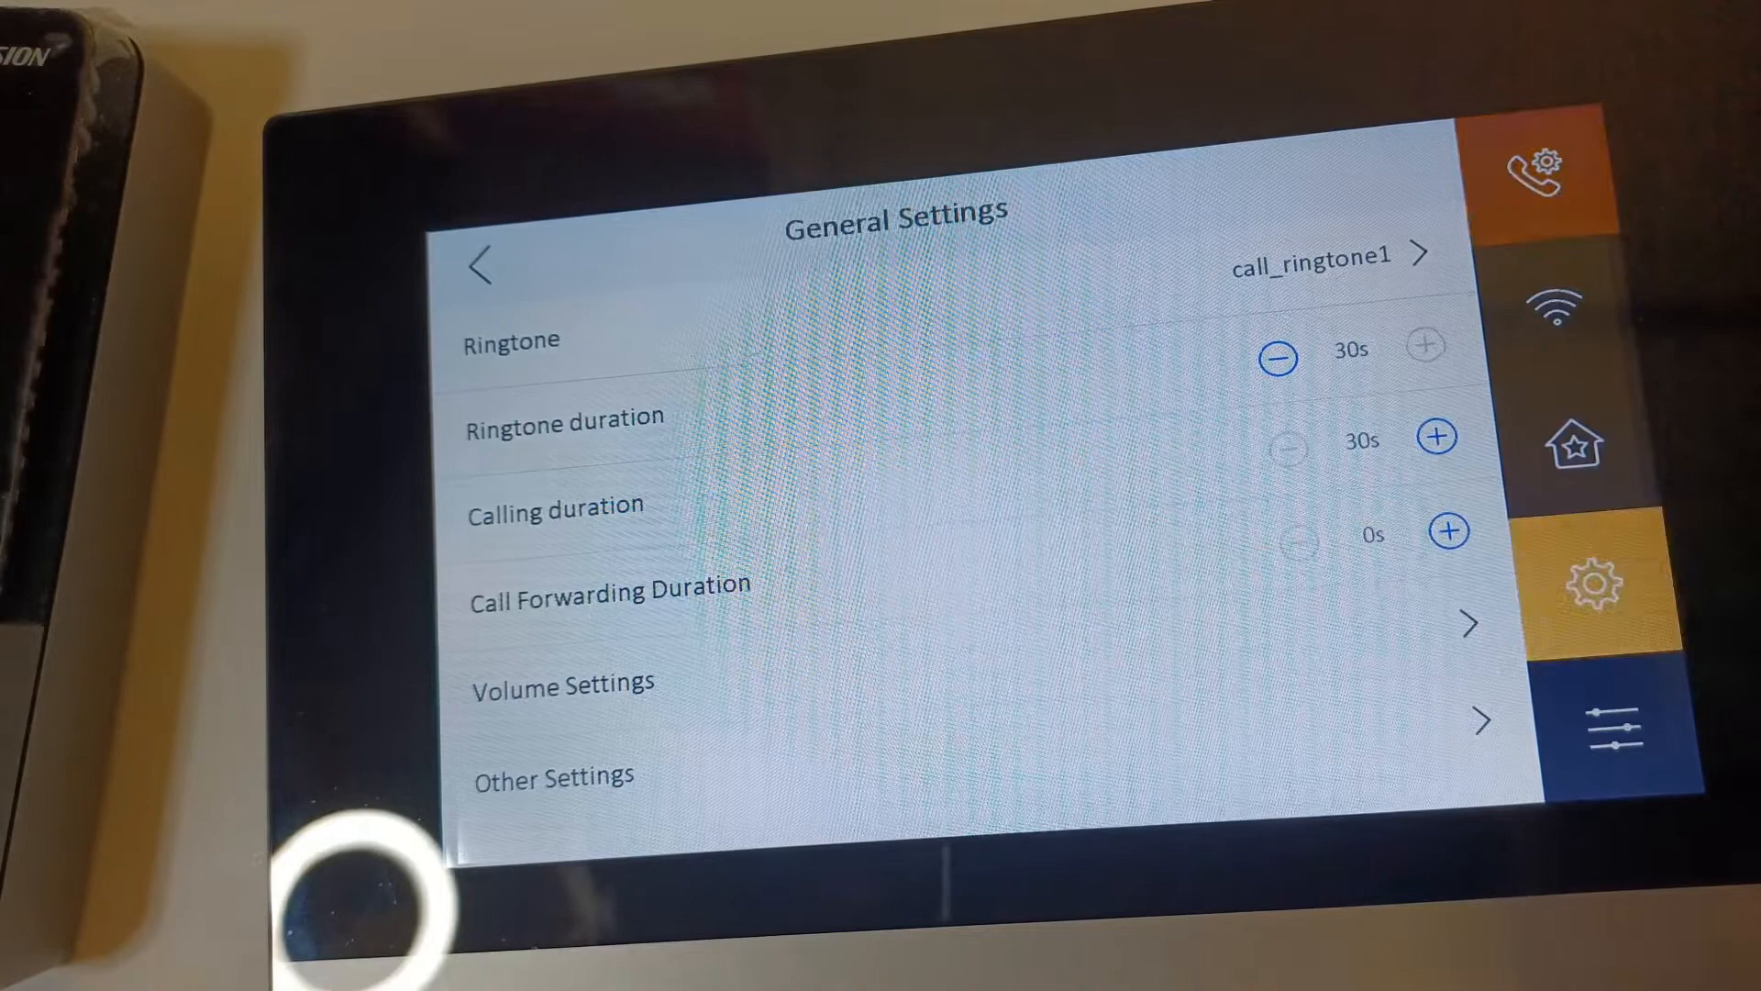
pyautogui.scroll(-5, 894, 550)
pyautogui.click(545, 425)
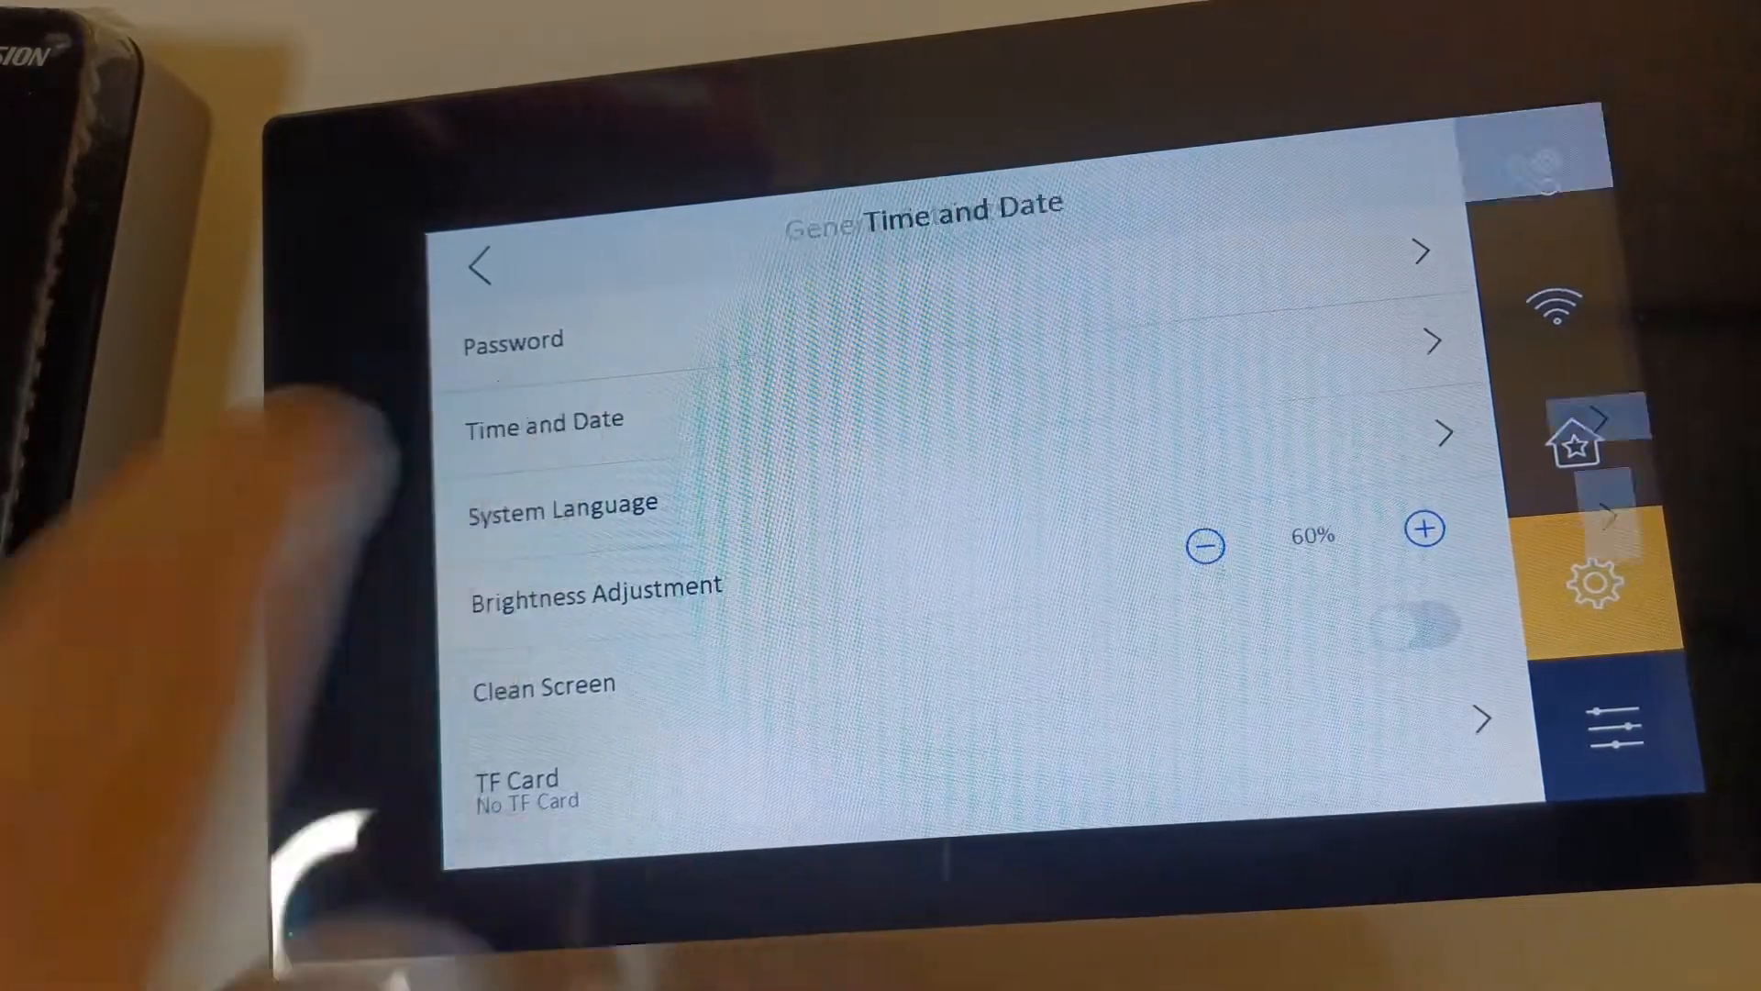
pyautogui.click(1514, 248)
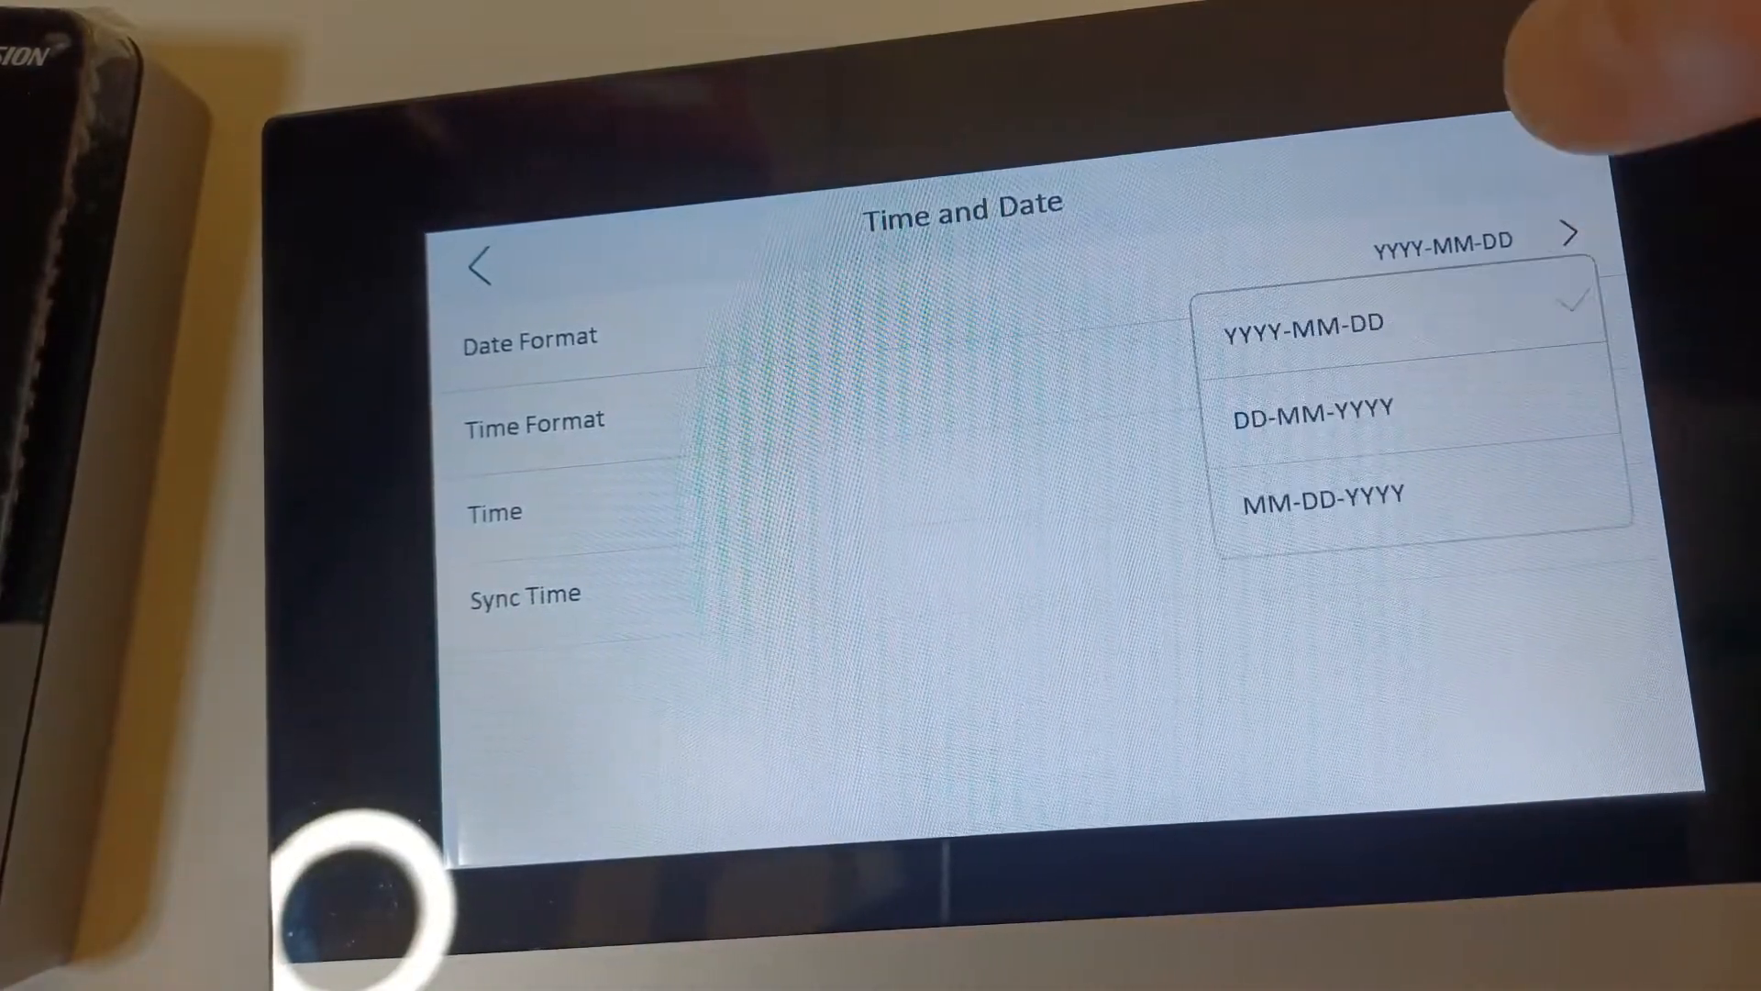
pyautogui.click(1313, 413)
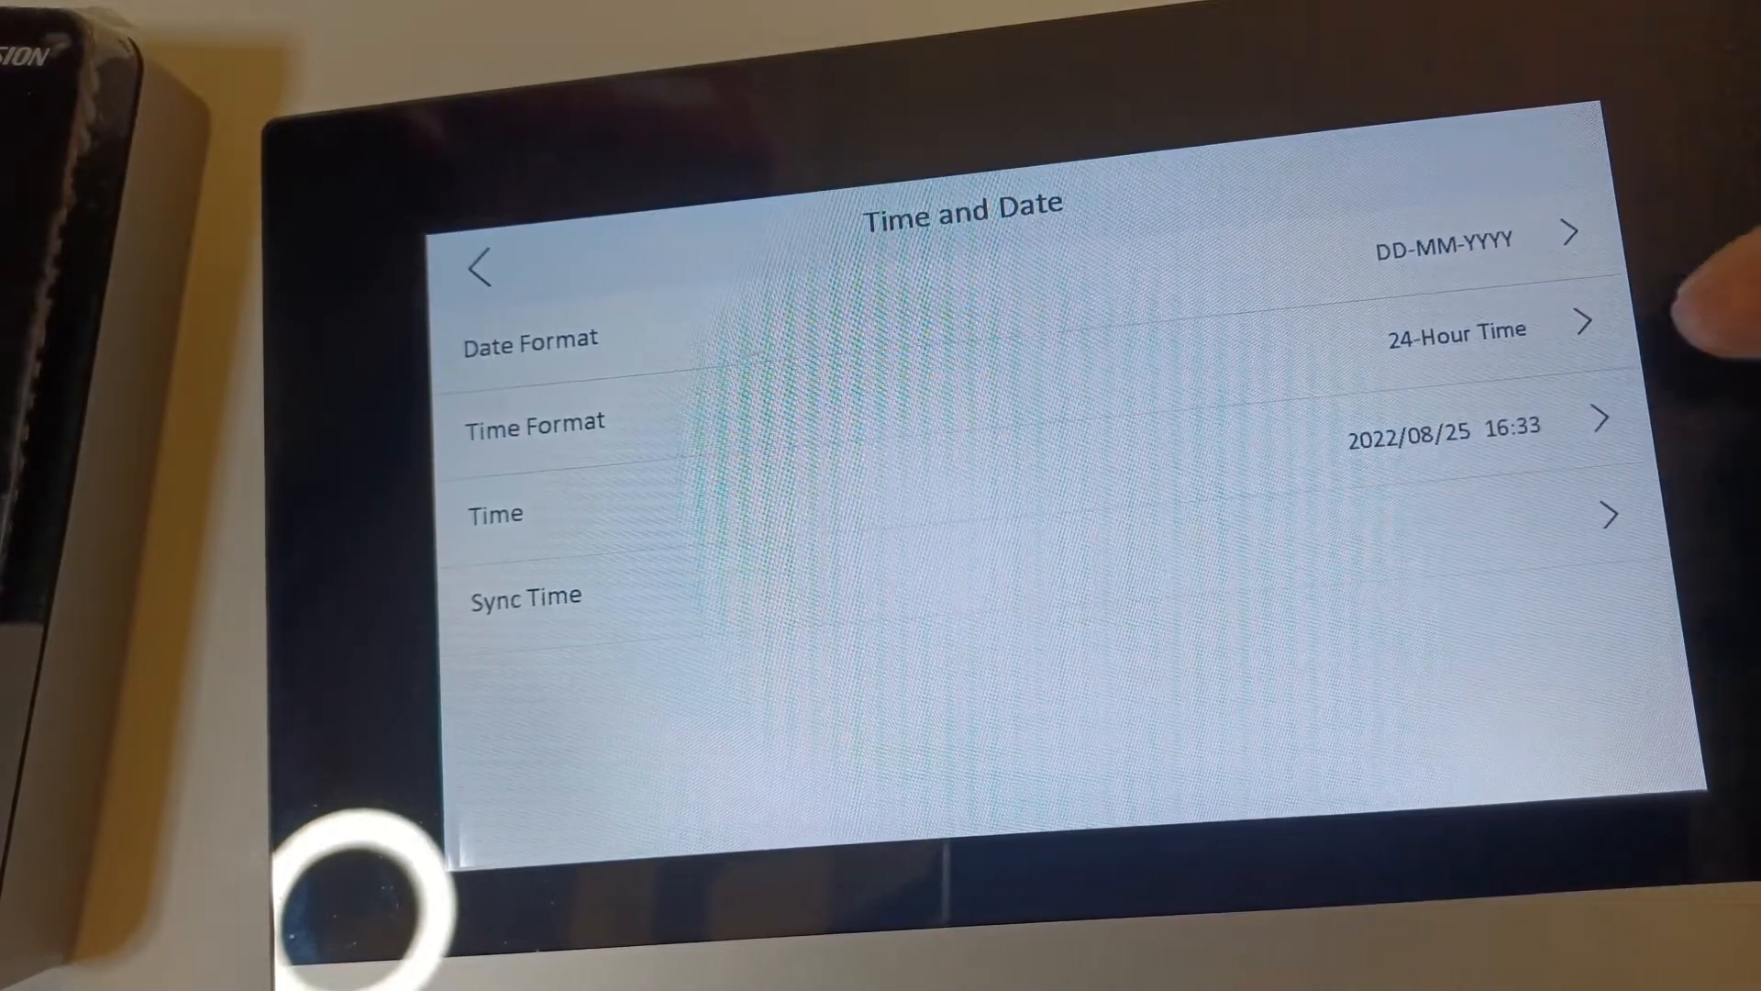
# - Lower the clock hour from 18 to 17 and confirm the new time
pyautogui.click(1583, 420)
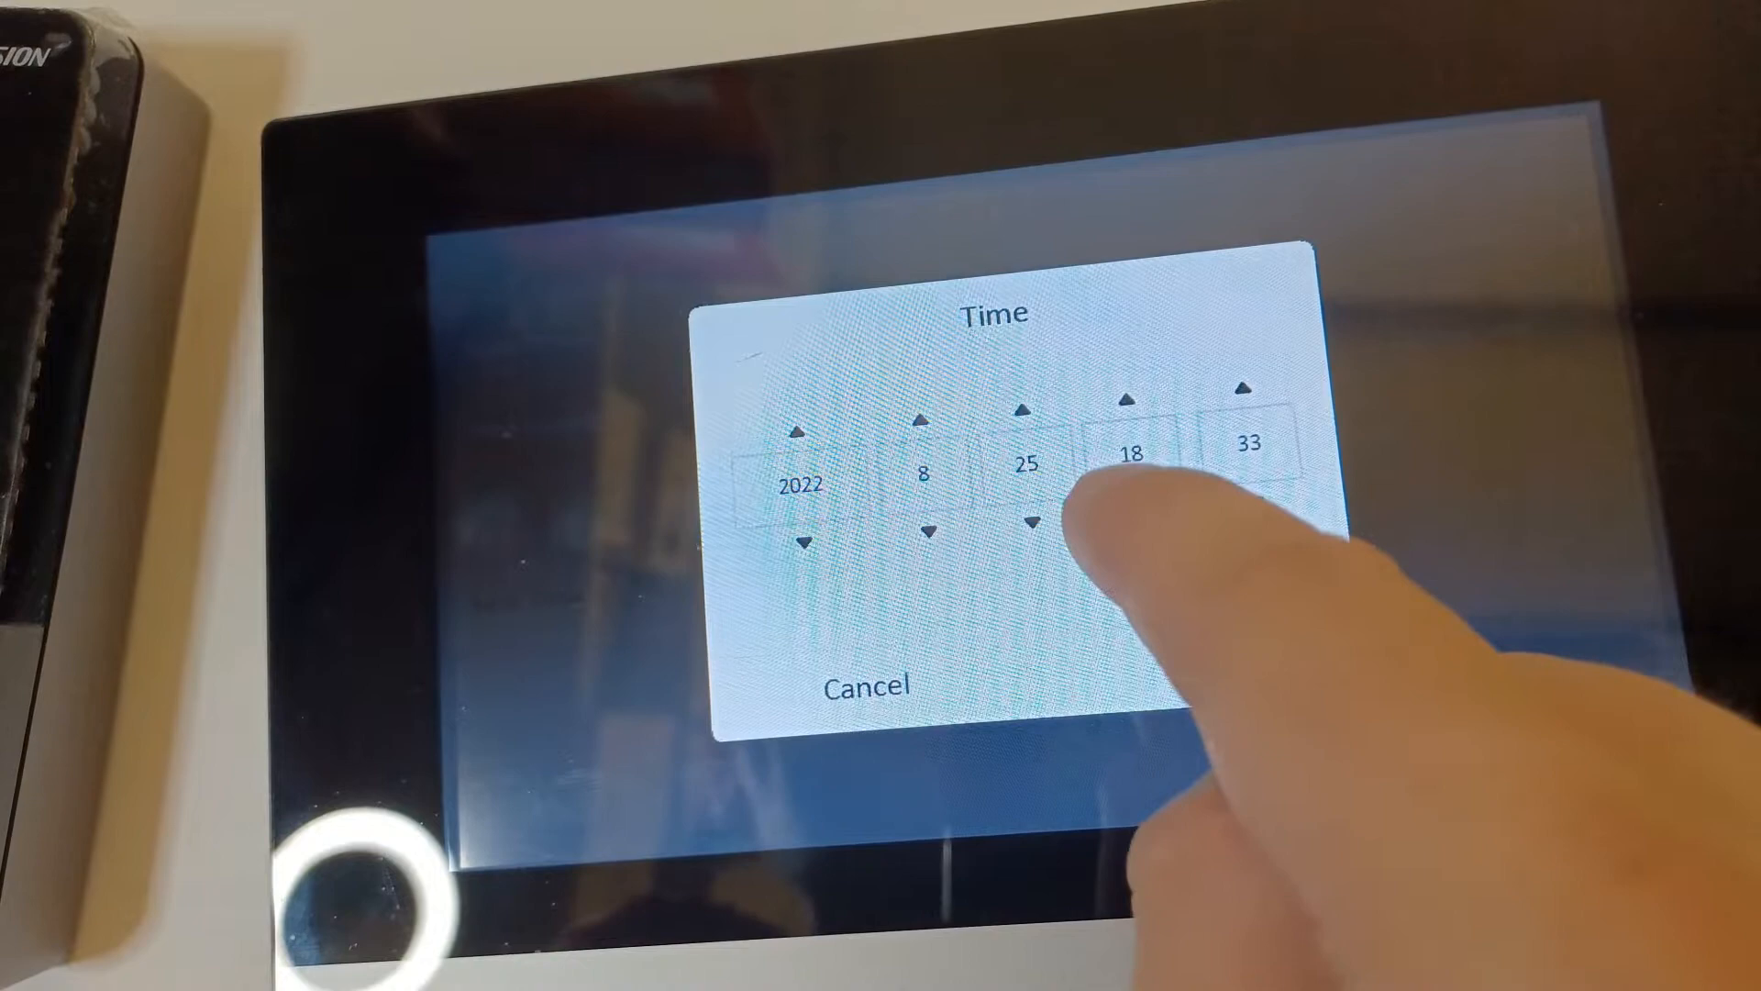
pyautogui.click(1137, 512)
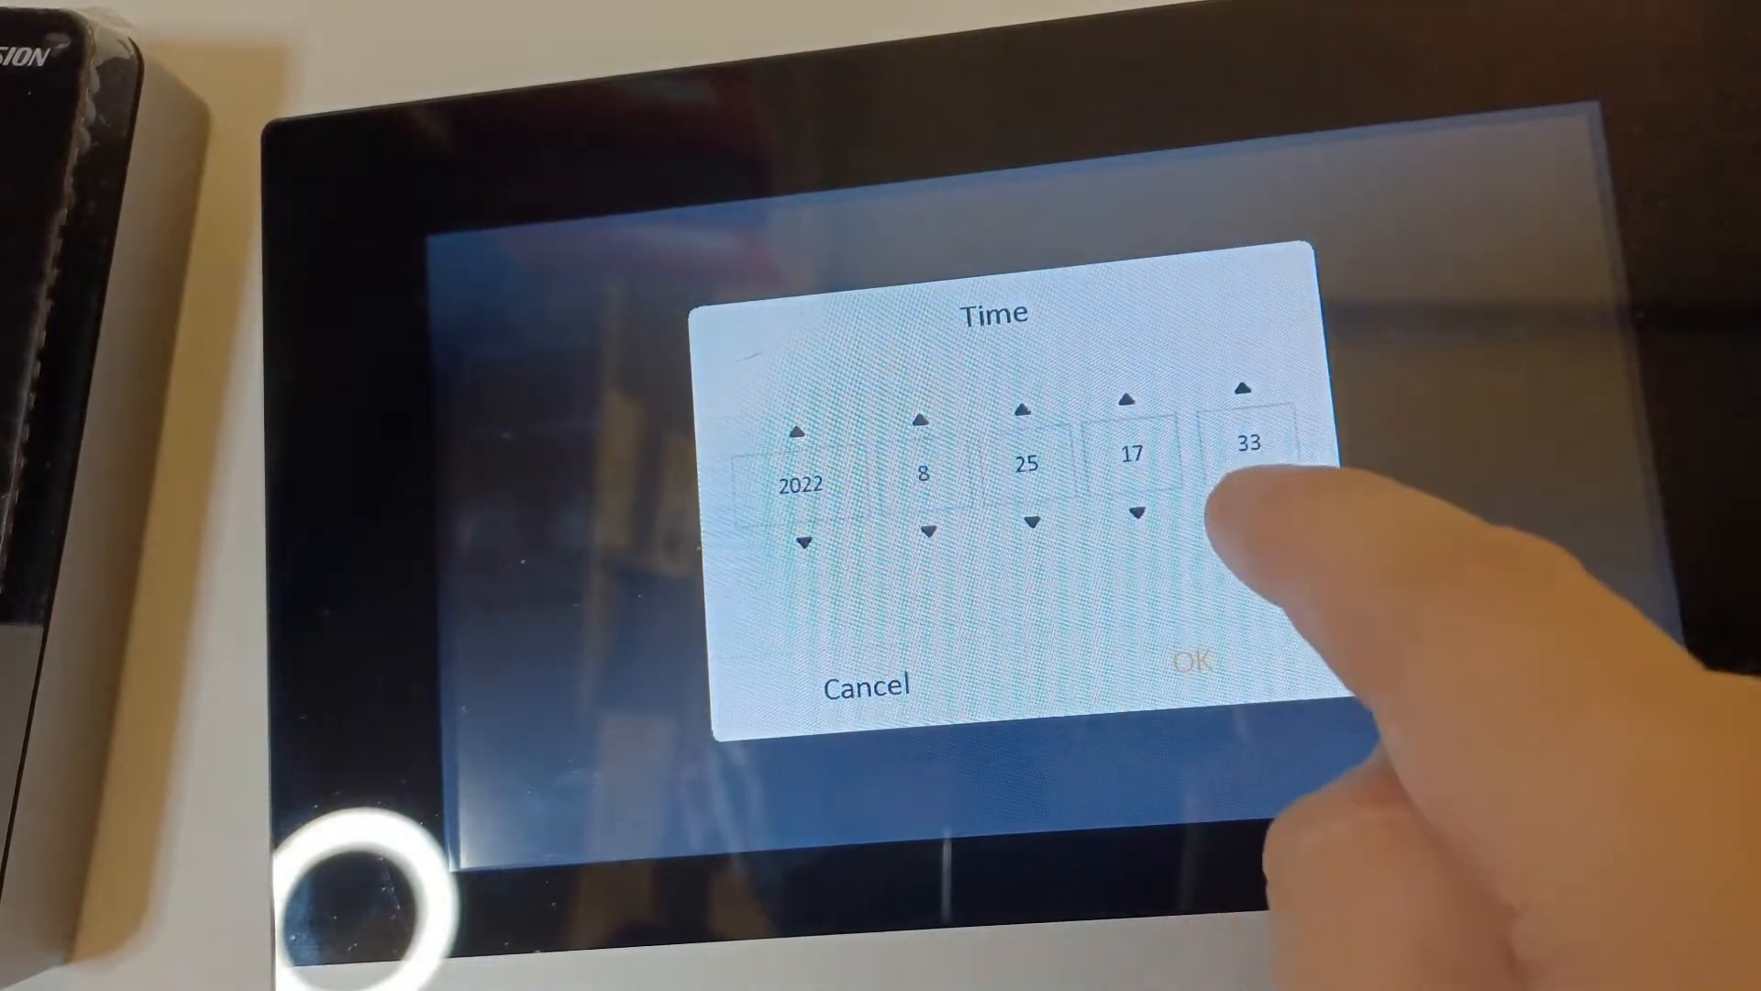
pyautogui.click(1193, 663)
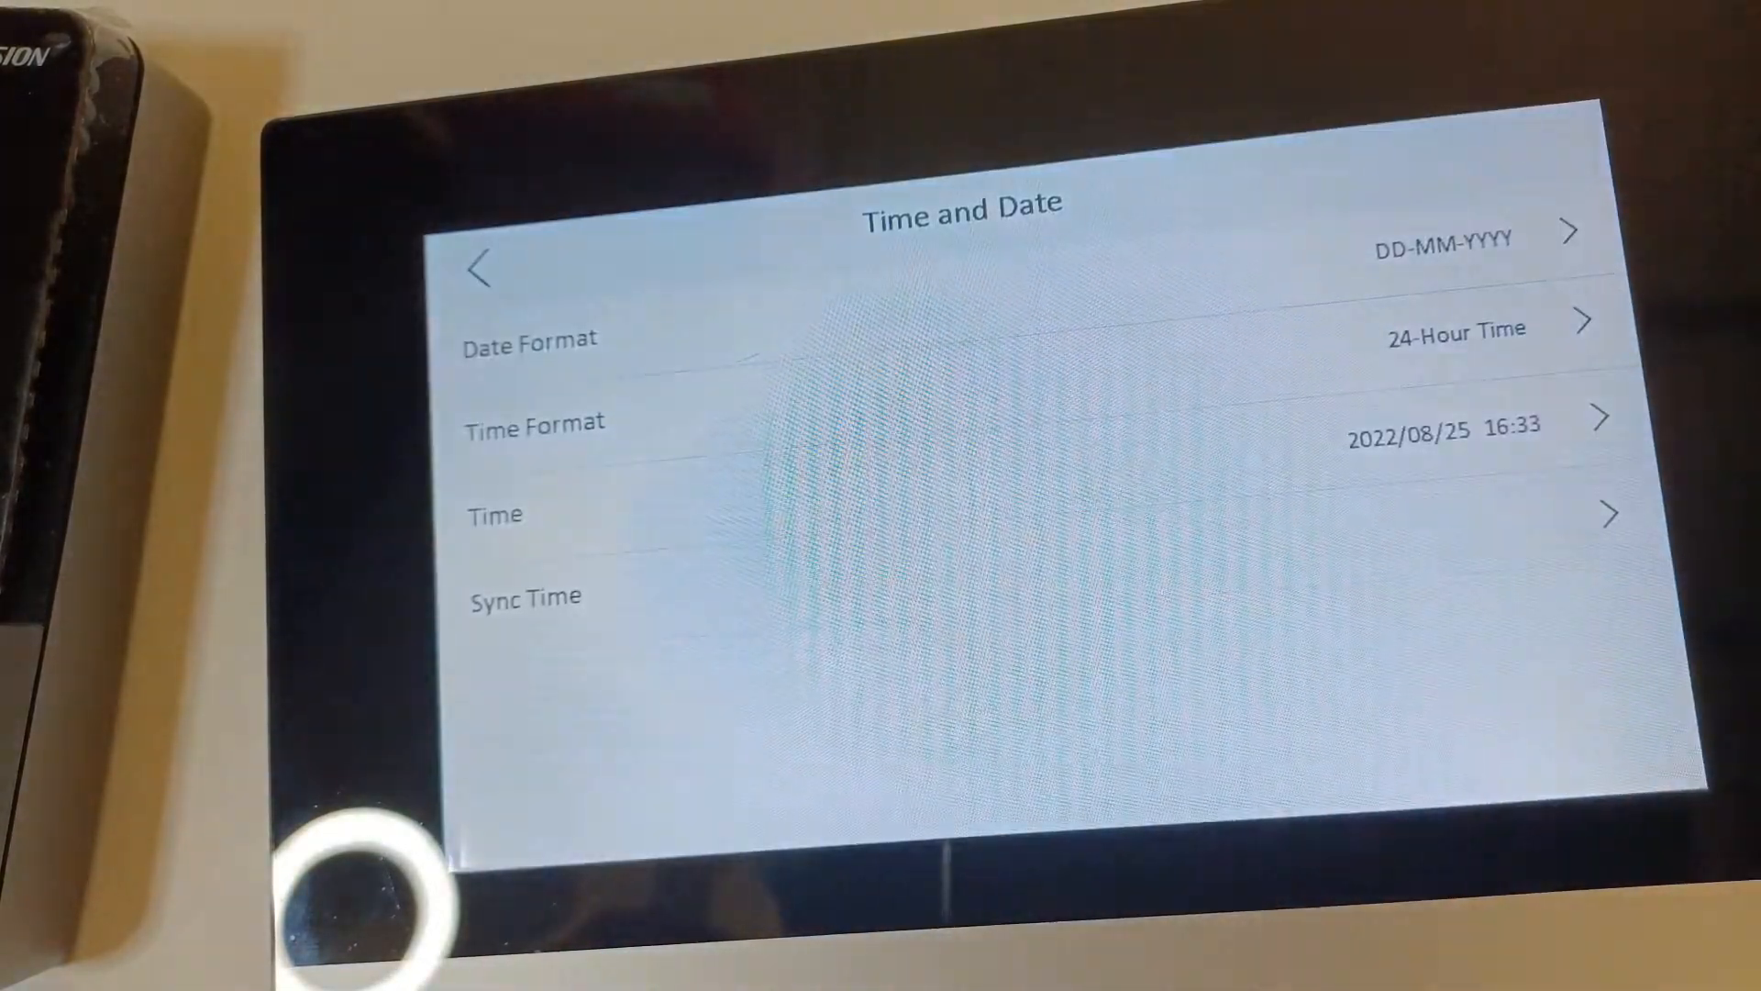